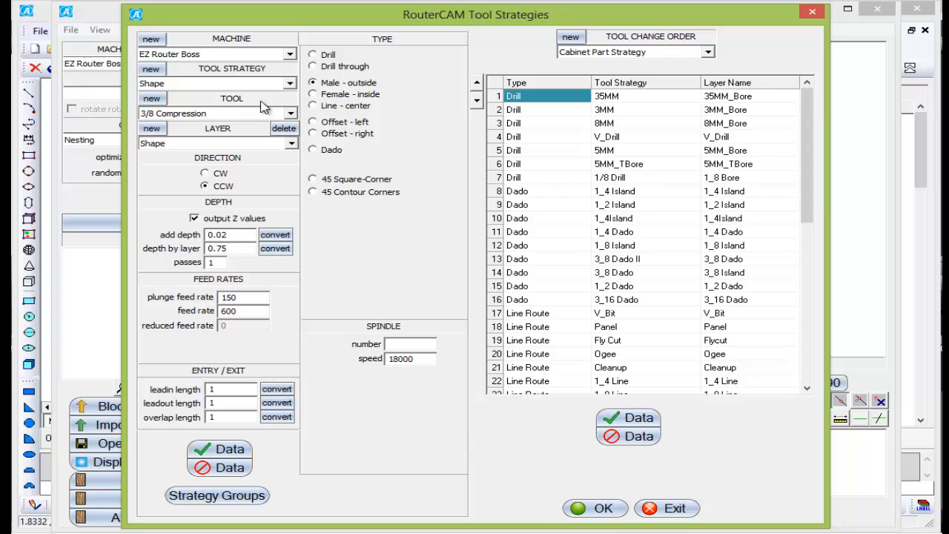
pyautogui.moveTo(298, 24); pyautogui.dragTo(301, 20)
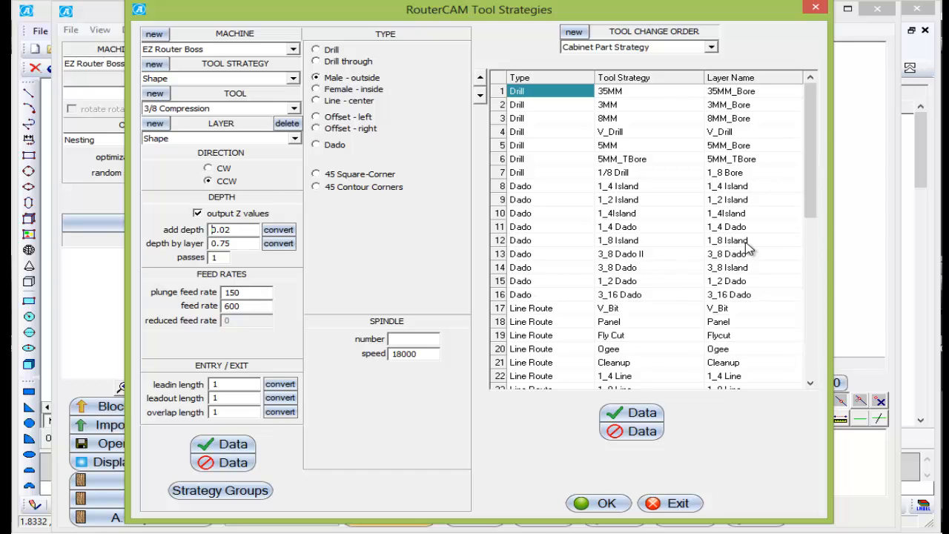
pyautogui.moveTo(809, 217); pyautogui.dragTo(809, 336)
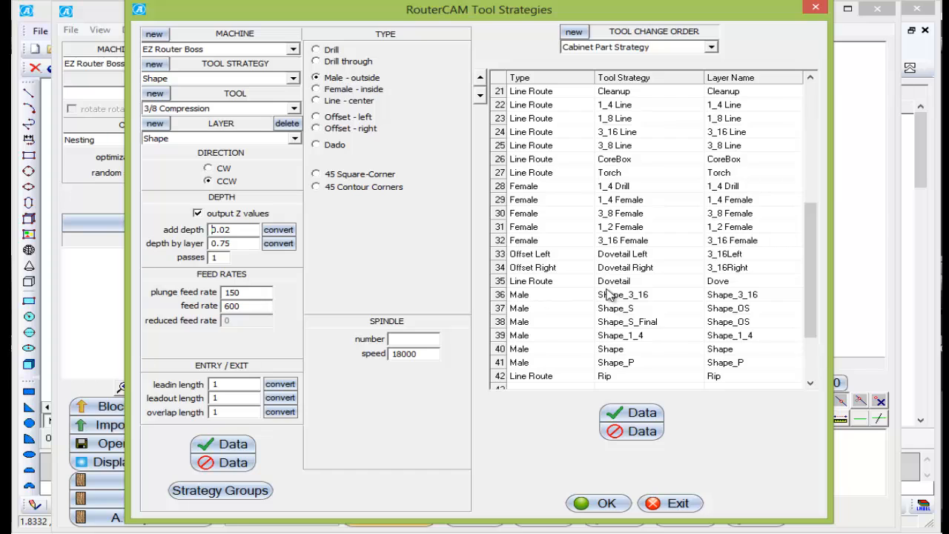
pyautogui.moveTo(809, 296); pyautogui.dragTo(816, 128)
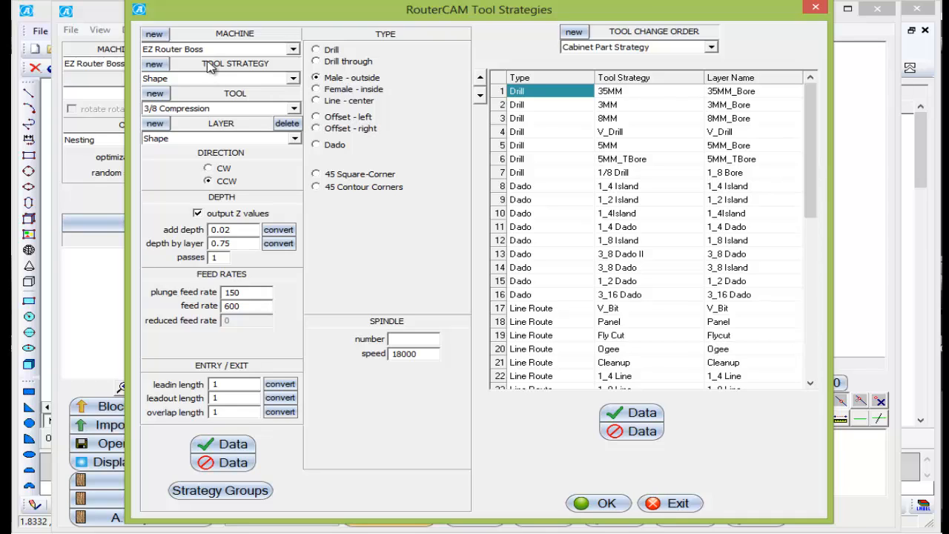
# Create a tool strategy named Shape_Diamond with cleared settings and assign it the 1/2 Diamond Comp tool.
pyautogui.click(156, 65)
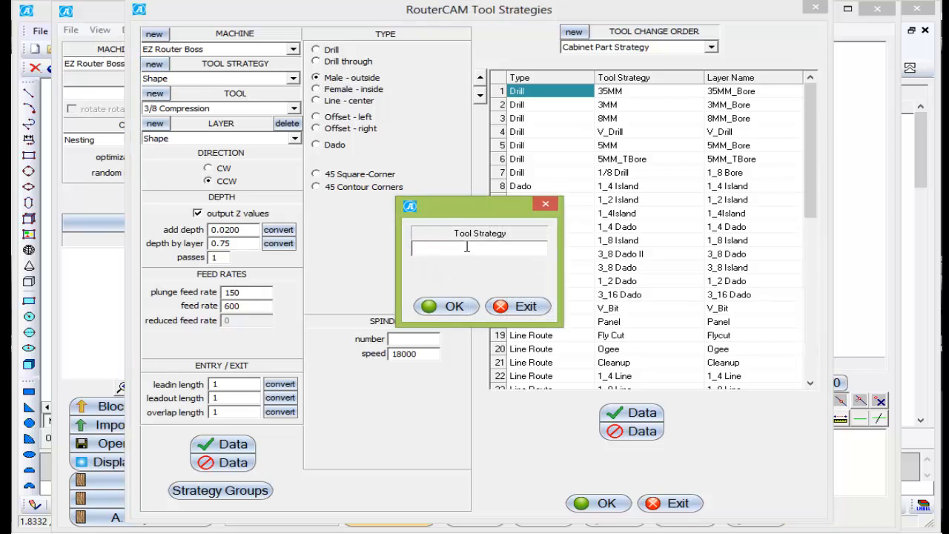
pyautogui.write('Shape_Diamond')
pyautogui.click(446, 306)
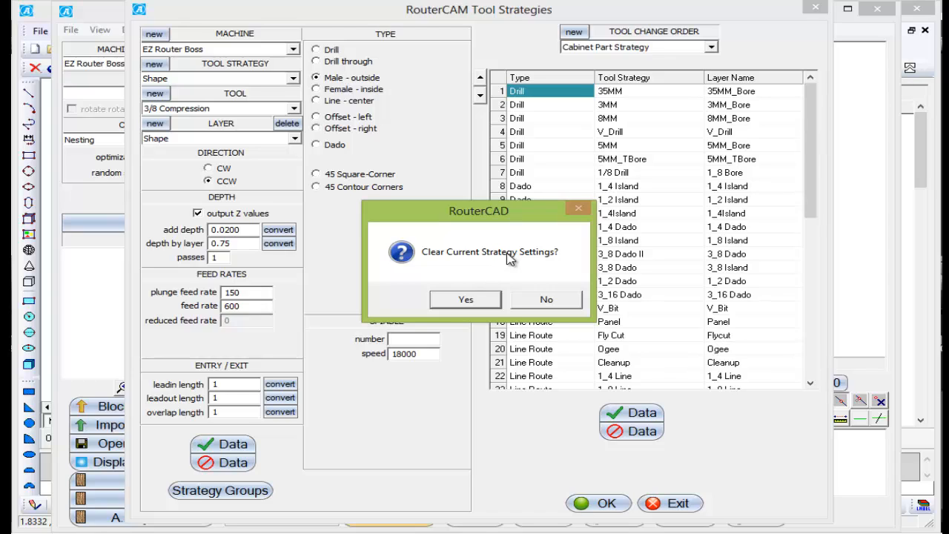
pyautogui.click(475, 300)
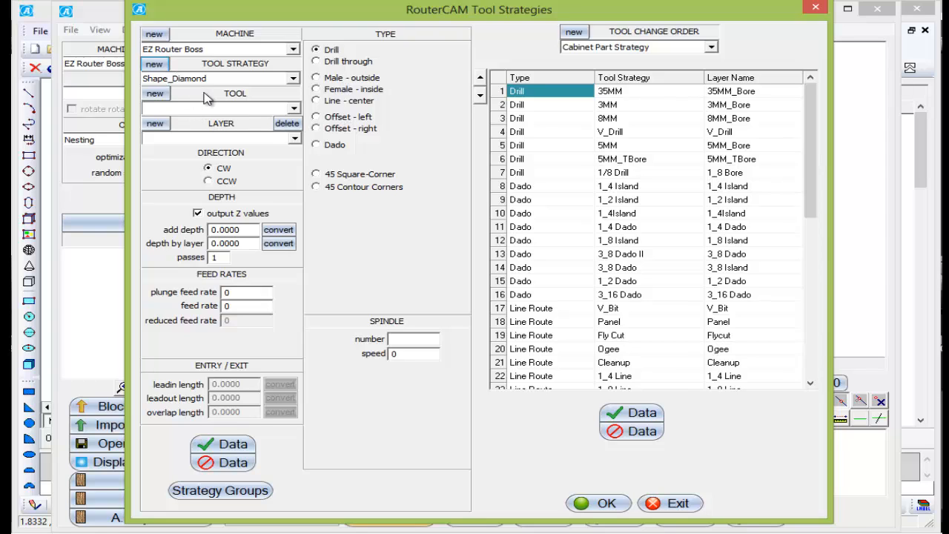
pyautogui.click(293, 111)
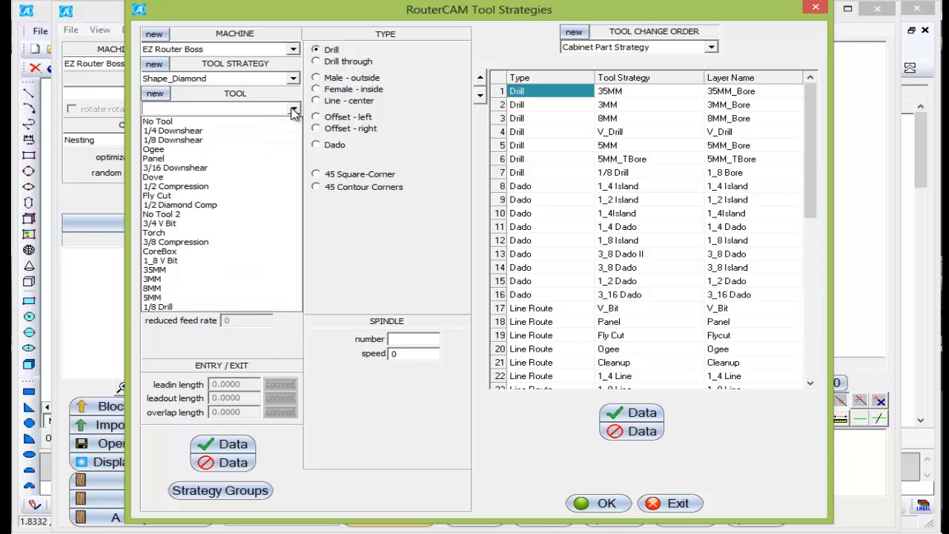
pyautogui.click(189, 208)
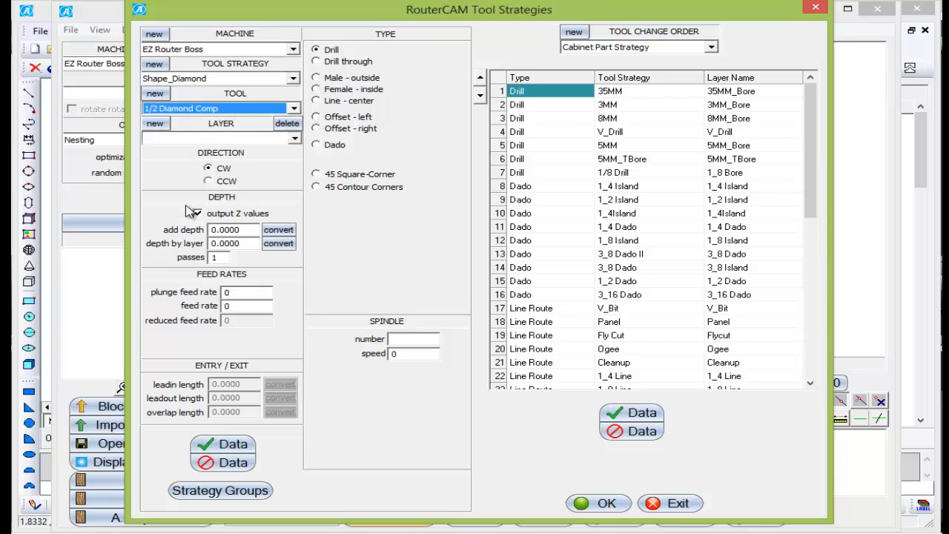
# Add a new layer named Shape_Diamond to the strategy and set its type to Male - outside.
pyautogui.click(160, 129)
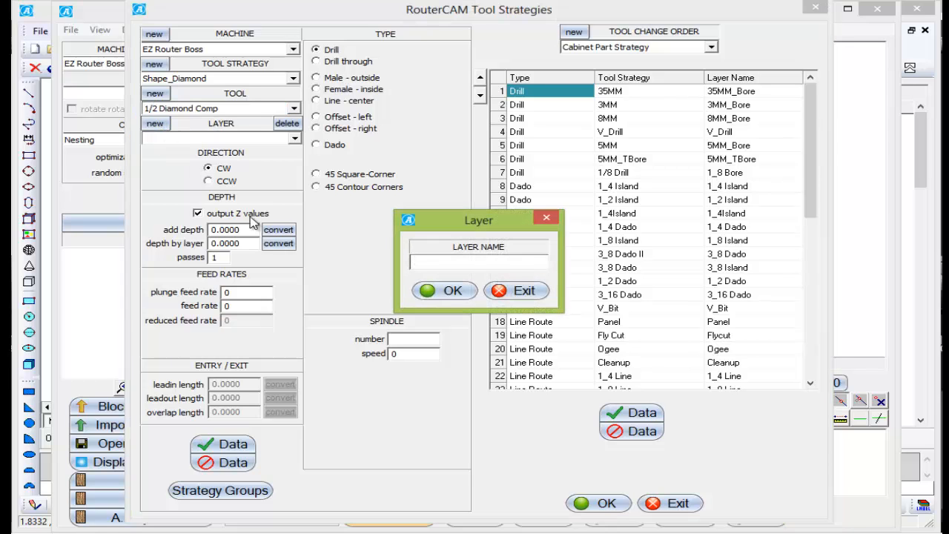
pyautogui.write('Sh')
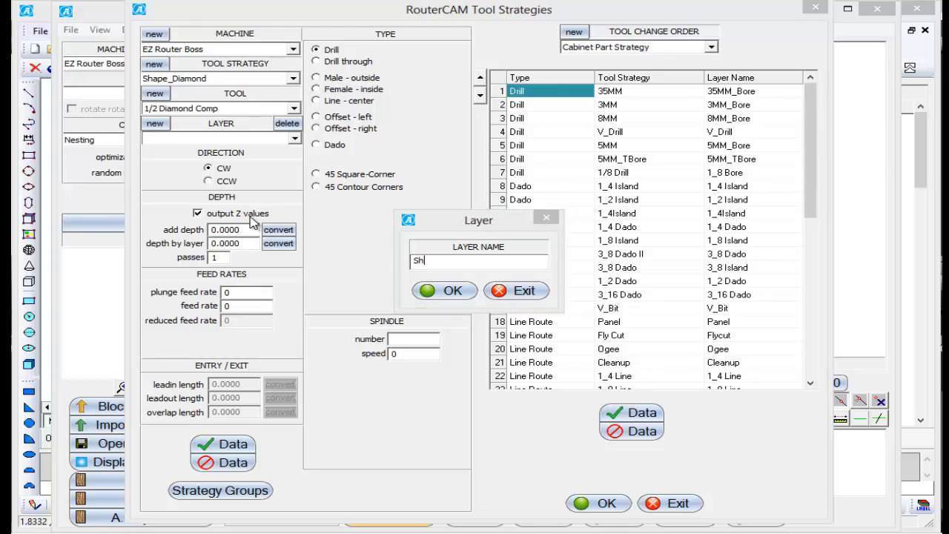
pyautogui.write('ap')
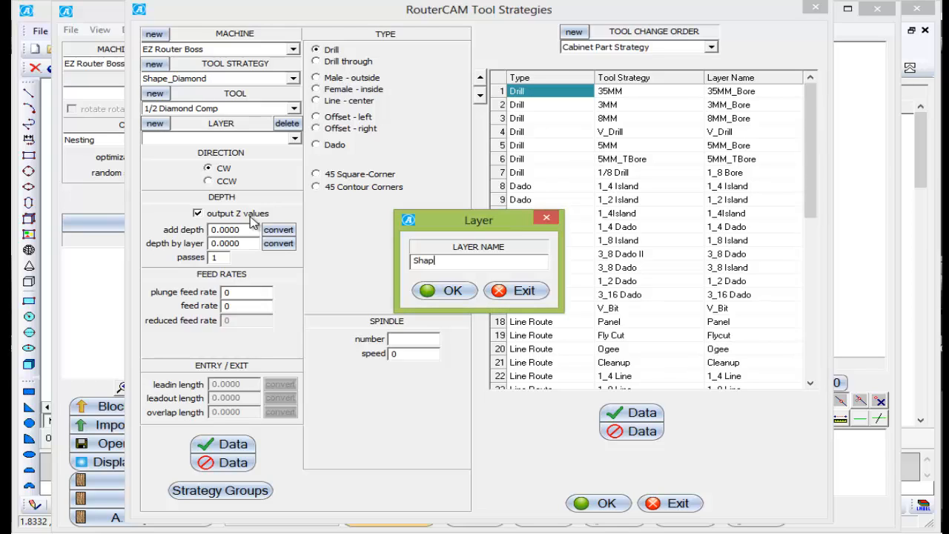
pyautogui.write('e_Diamond')
pyautogui.click(451, 291)
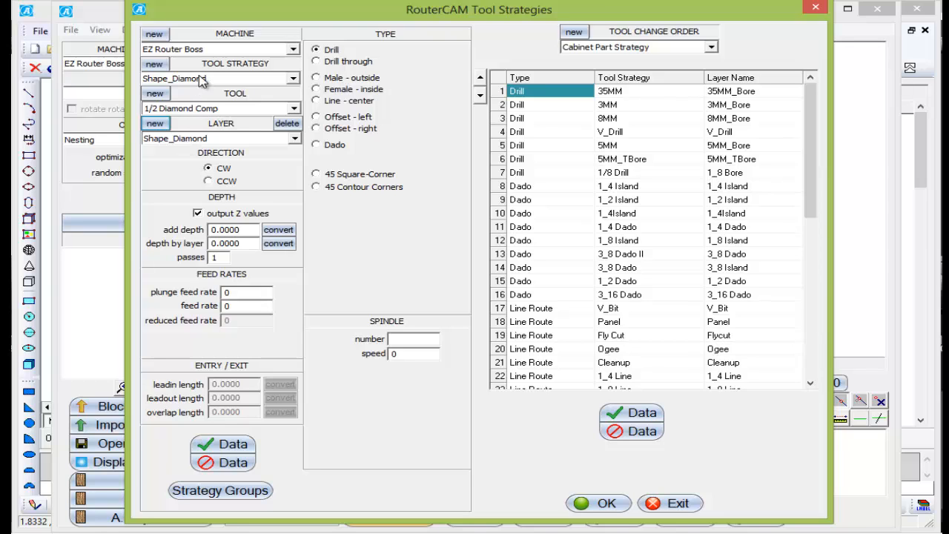
pyautogui.click(317, 78)
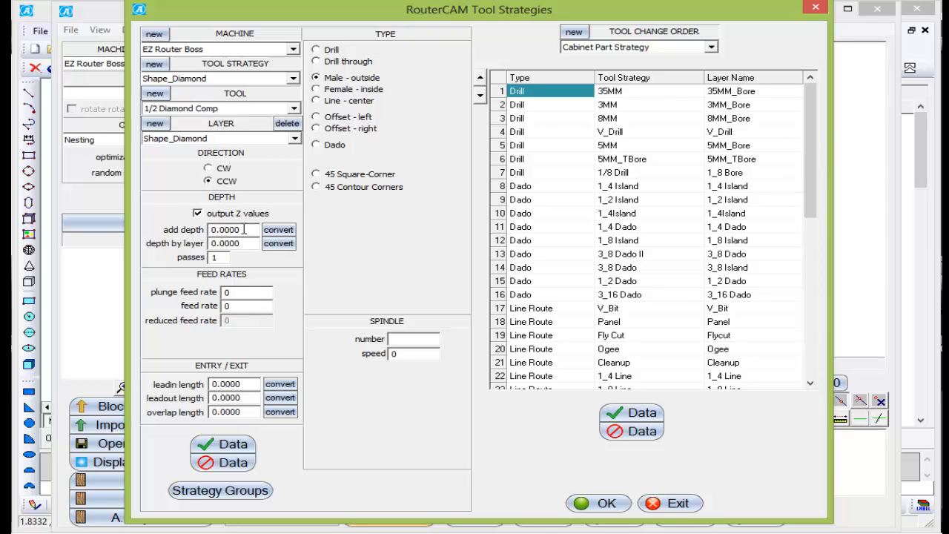
# Set the strategy's add depth to 0.02, depth by layer to 1.5 and passes to 2.
pyautogui.doubleClick(210, 230)
pyautogui.write('.02')
pyautogui.click(247, 243)
pyautogui.moveTo(248, 242); pyautogui.dragTo(205, 245)
pyautogui.write('1.5000')
pyautogui.doubleClick(214, 256)
pyautogui.write('2')
# Set the plunge feed rate to 100, the feed rate to 300 and the spindle speed to 16000.
pyautogui.doubleClick(237, 292)
pyautogui.write('100')
pyautogui.press('Tab')
pyautogui.write('300')
pyautogui.doubleClick(397, 354)
pyautogui.write('16000')
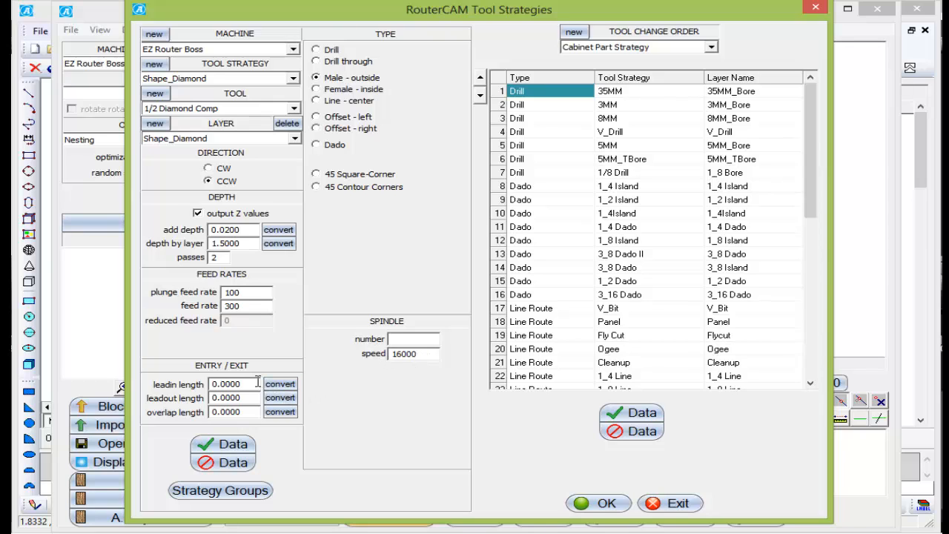
# Set the lead-in and lead-out lengths to 1.5 and the overlap length to 1, and save the Shape_Diamond strategy.
pyautogui.moveTo(257, 381); pyautogui.dragTo(200, 385)
pyautogui.write('1')
pyautogui.press('Tab')
pyautogui.write('1.5')
pyautogui.press('Tab')
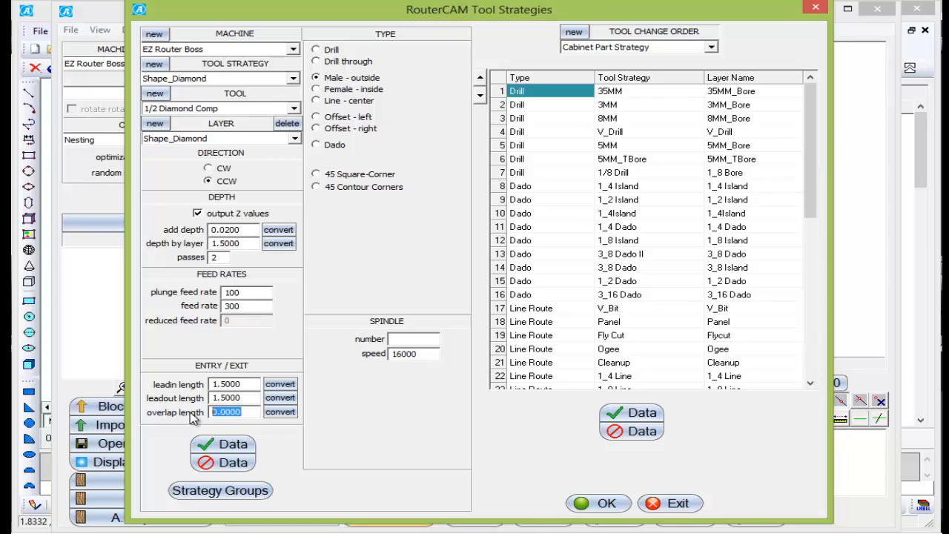
pyautogui.write('1')
pyautogui.click(241, 398)
pyautogui.click(244, 447)
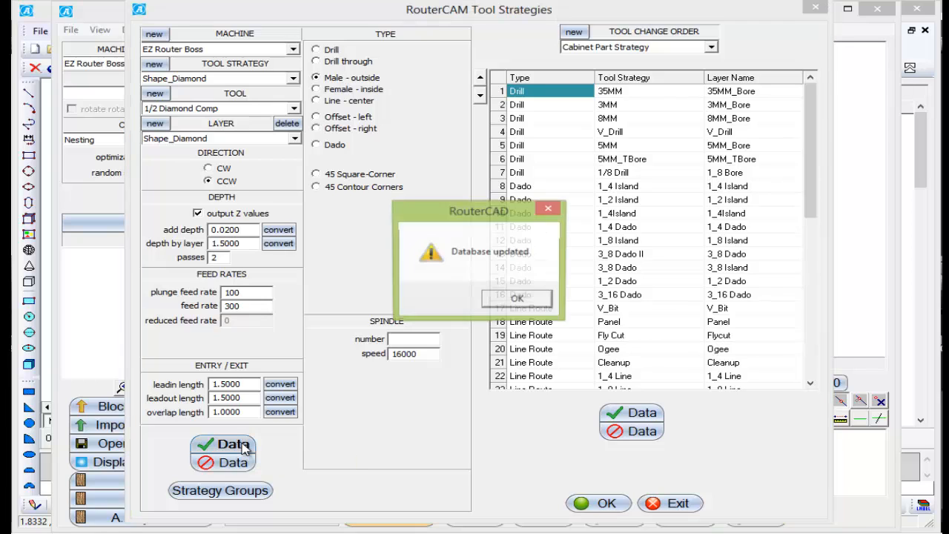
pyautogui.click(492, 300)
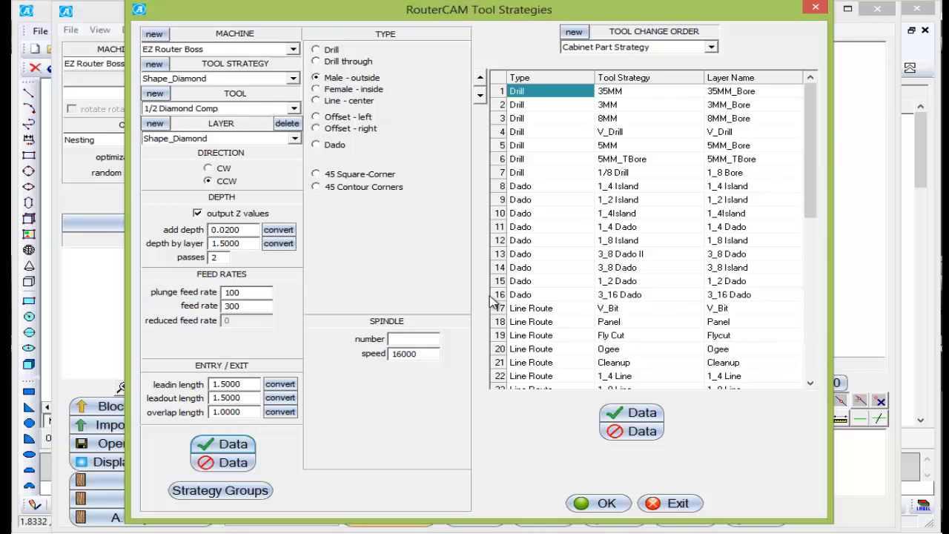
# Create a tool strategy named Female_Diamond that keeps the current settings, with the type Female - inside.
pyautogui.click(154, 65)
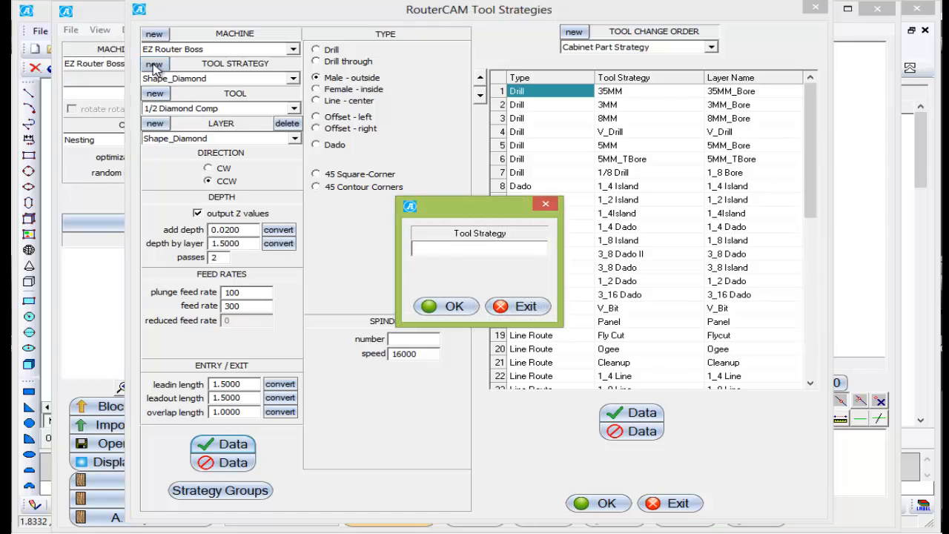
pyautogui.write('Female_Diamond')
pyautogui.click(456, 309)
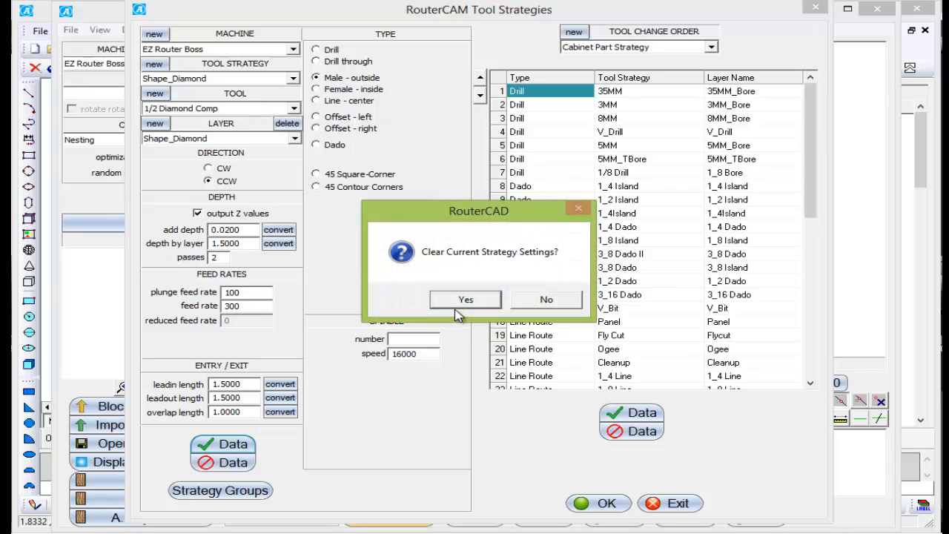
pyautogui.click(532, 306)
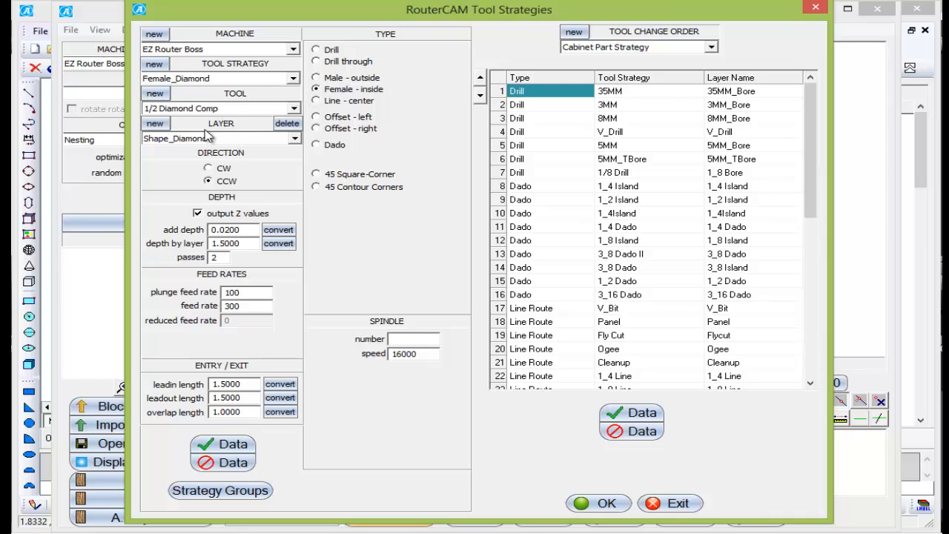
# Add a new layer named Female_Diamond to the Female_Diamond strategy.
pyautogui.click(154, 124)
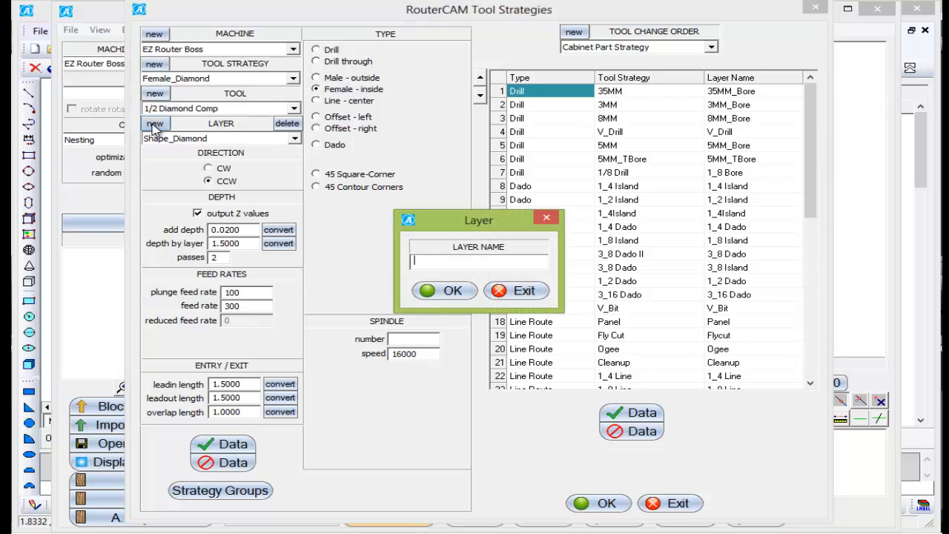
pyautogui.write('Female_Diamond')
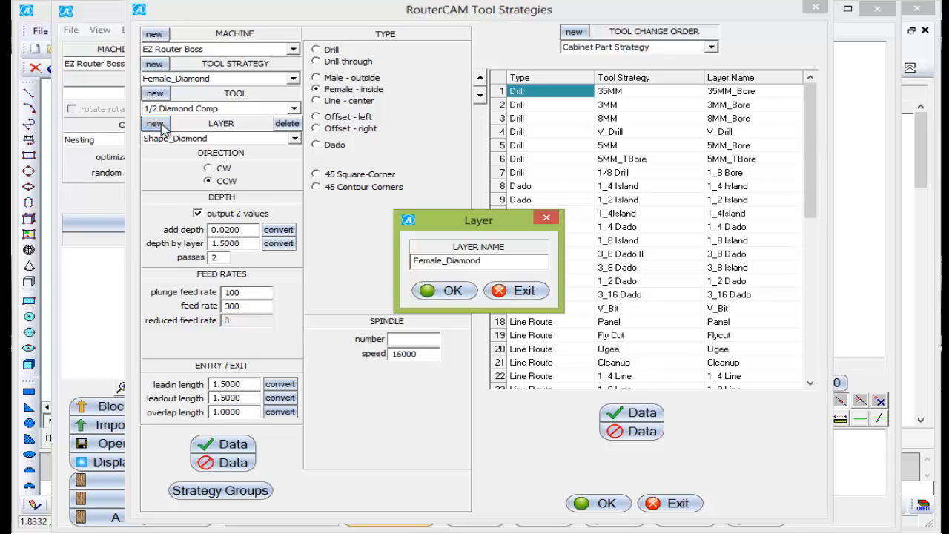
pyautogui.click(443, 292)
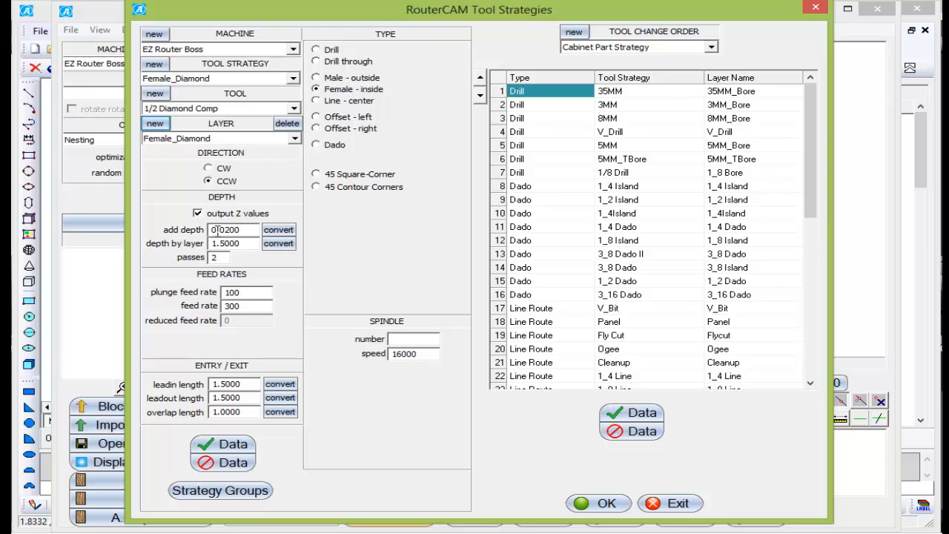
# Set the Female_Diamond strategy's add depth to 0 and save the strategy.
pyautogui.moveTo(240, 230); pyautogui.dragTo(194, 230)
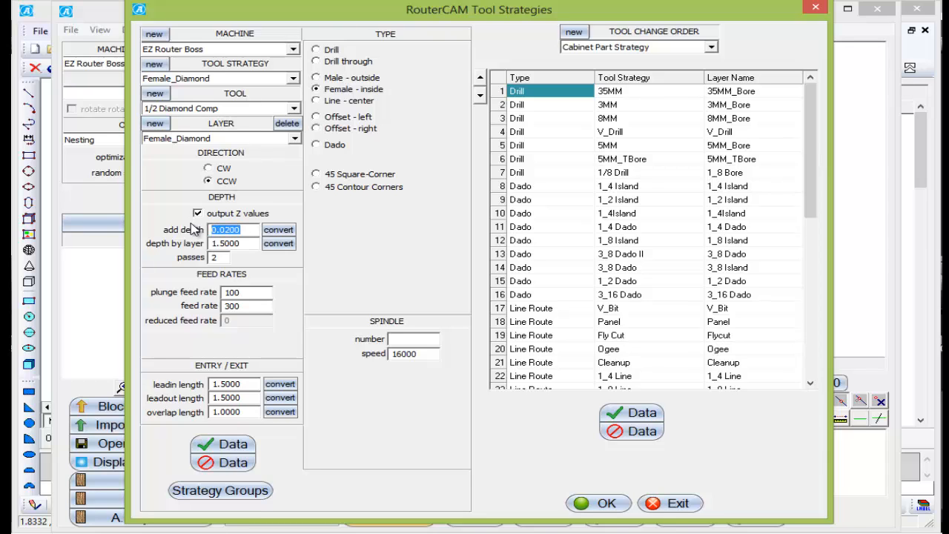
pyautogui.write('0')
pyautogui.click(240, 243)
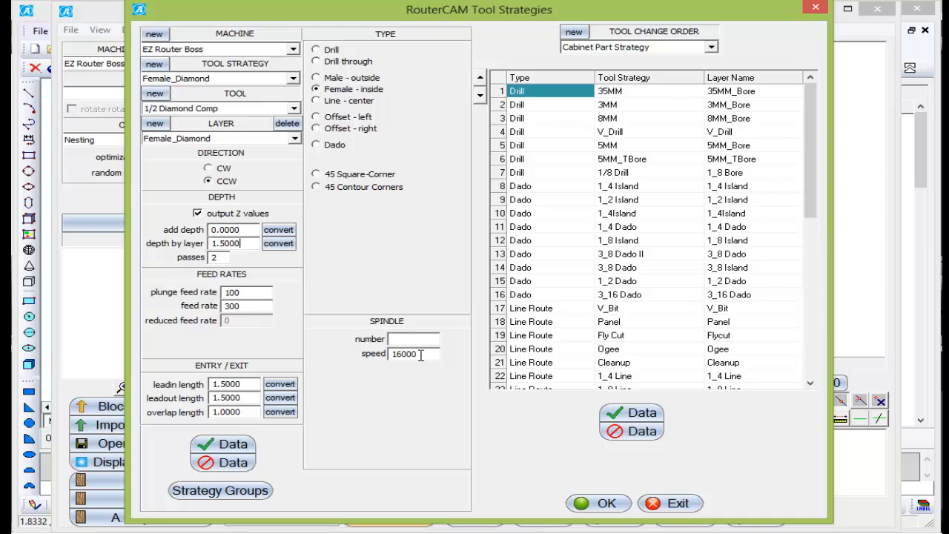
pyautogui.click(232, 446)
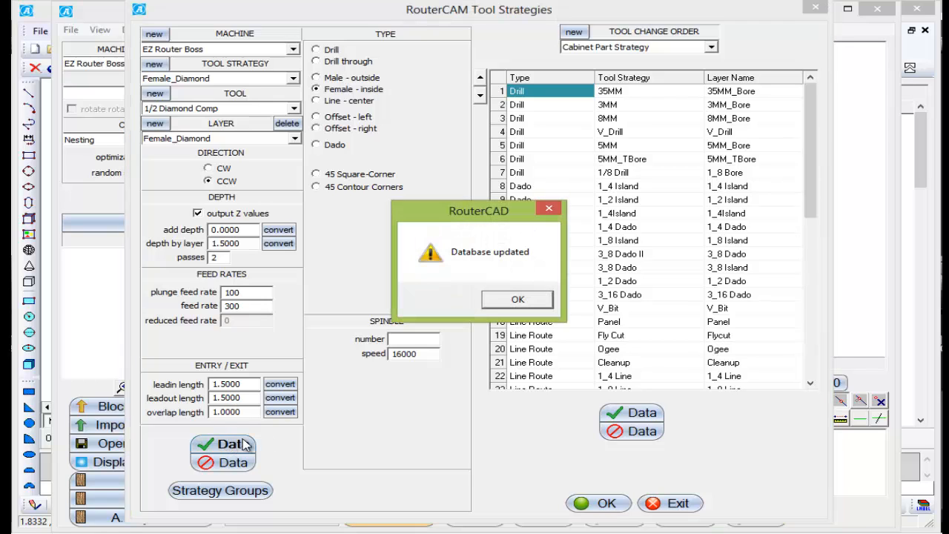
pyautogui.click(501, 301)
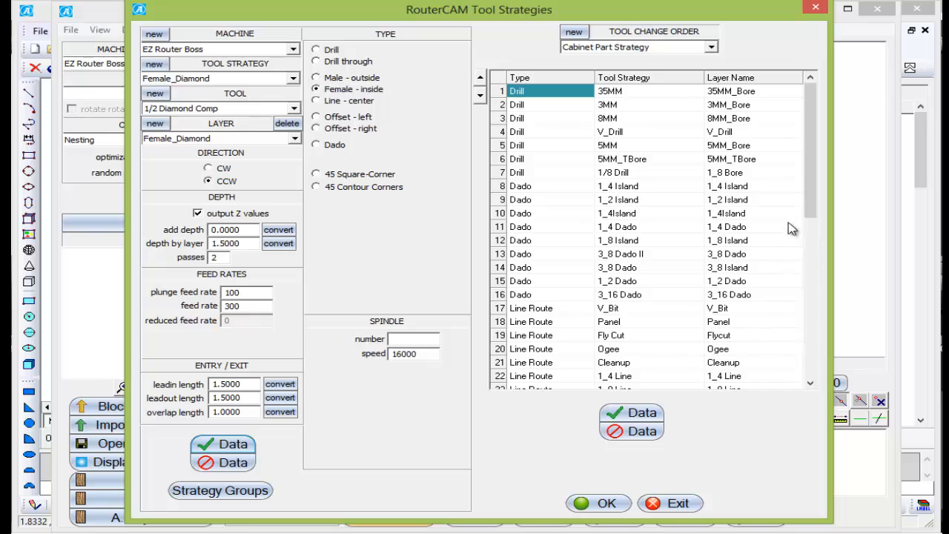
# Add a Male entry with the Shape_Diamond strategy in row 43 of the Cabinet Part Strategy tool change order.
pyautogui.moveTo(809, 206); pyautogui.dragTo(820, 376)
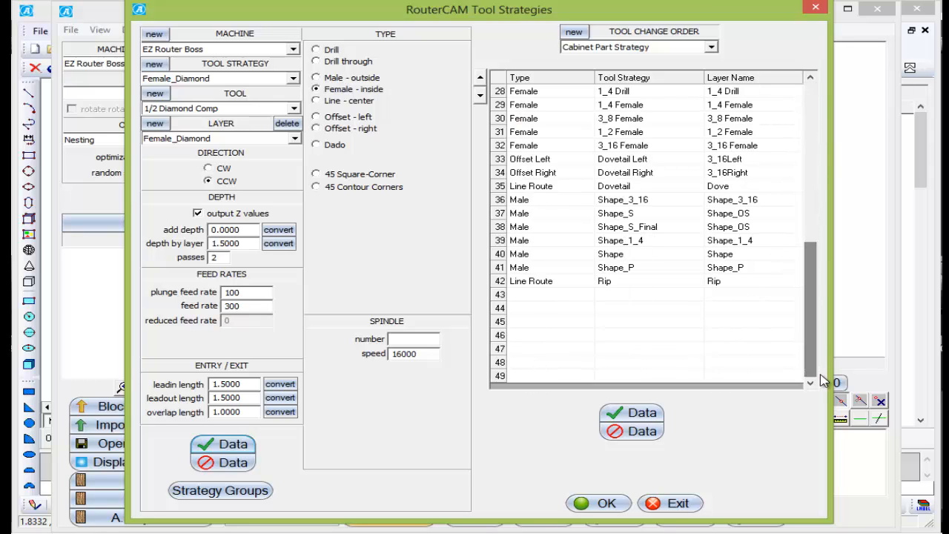
pyautogui.click(582, 297)
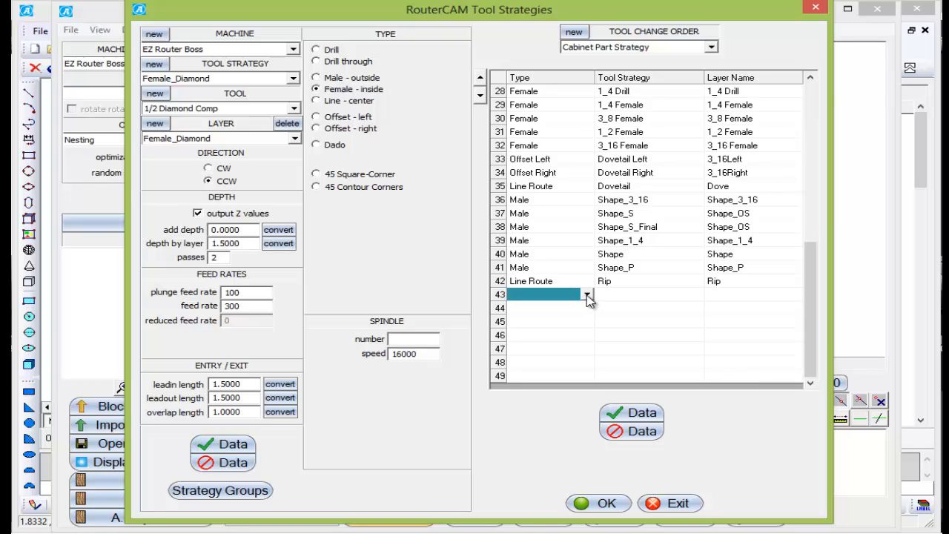
pyautogui.click(586, 296)
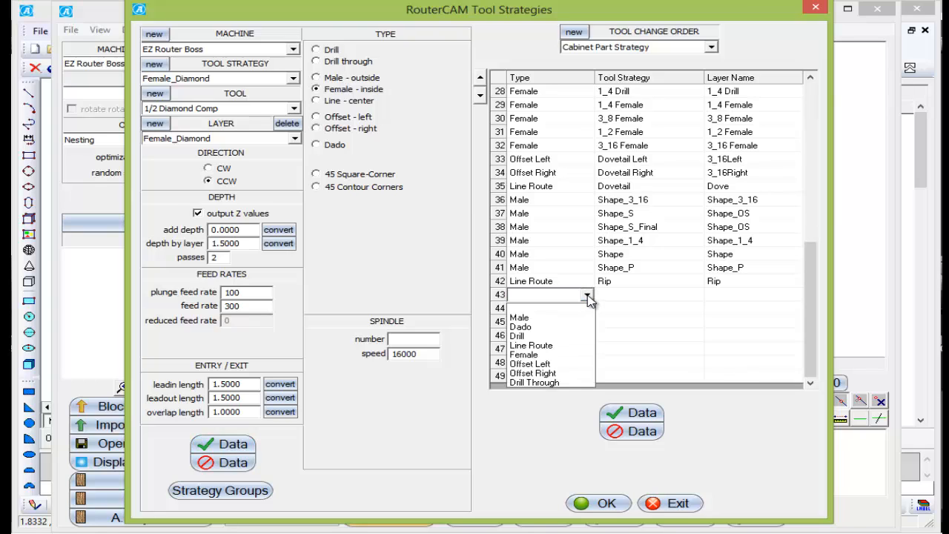
pyautogui.click(530, 319)
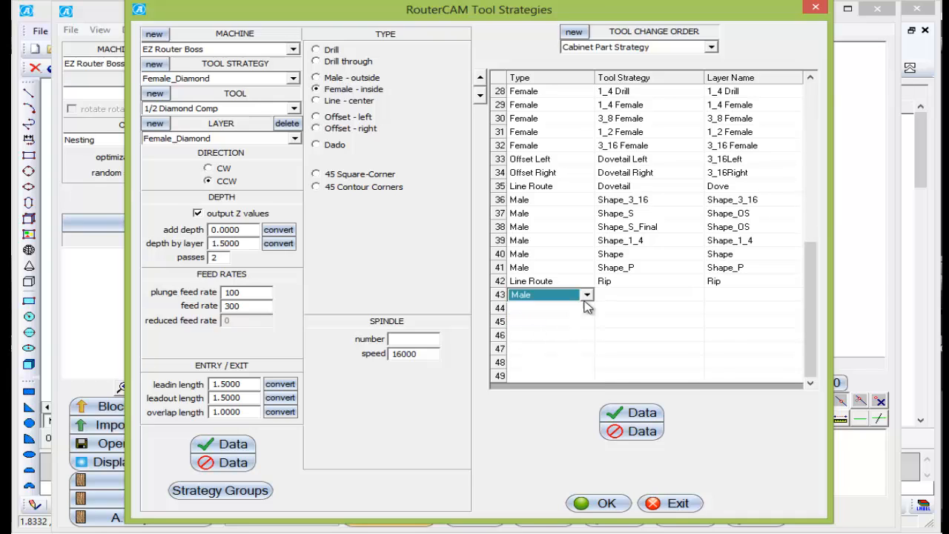
pyautogui.click(641, 296)
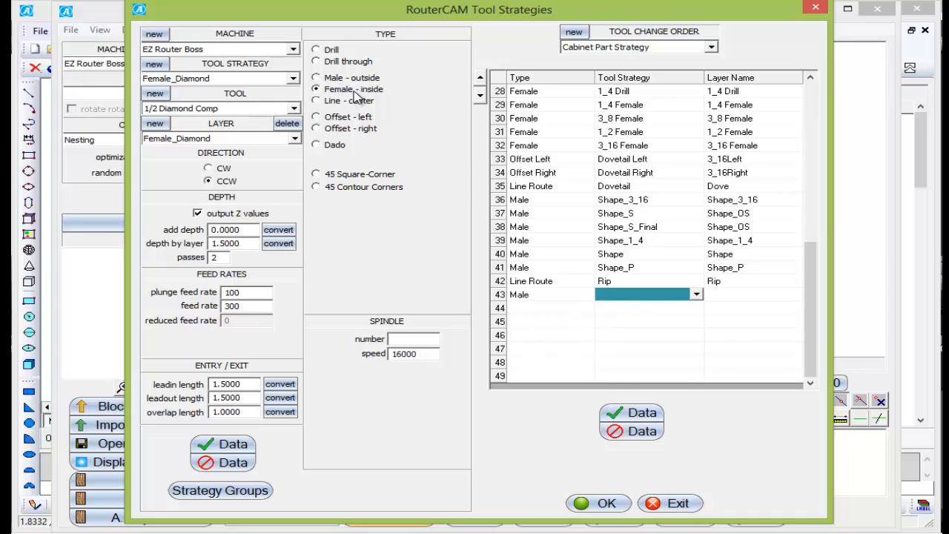
pyautogui.click(697, 295)
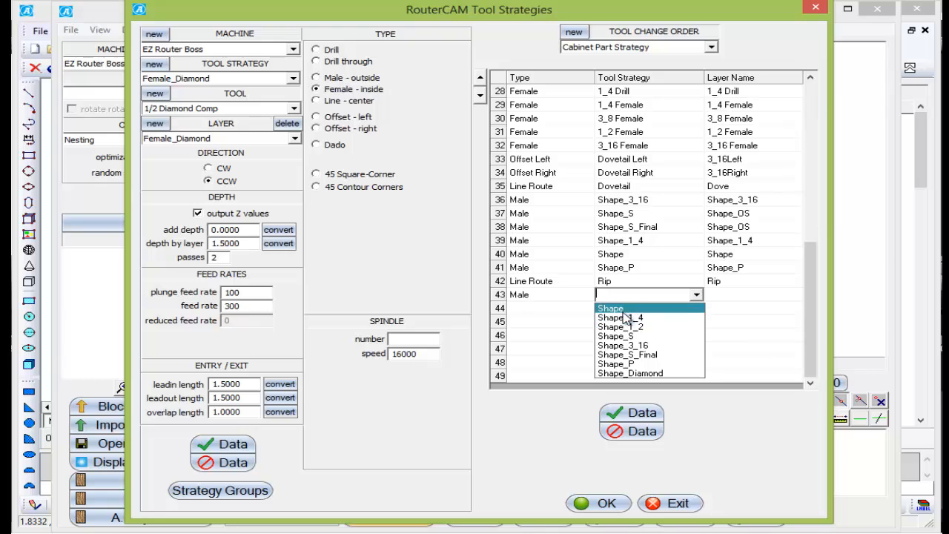
pyautogui.click(609, 374)
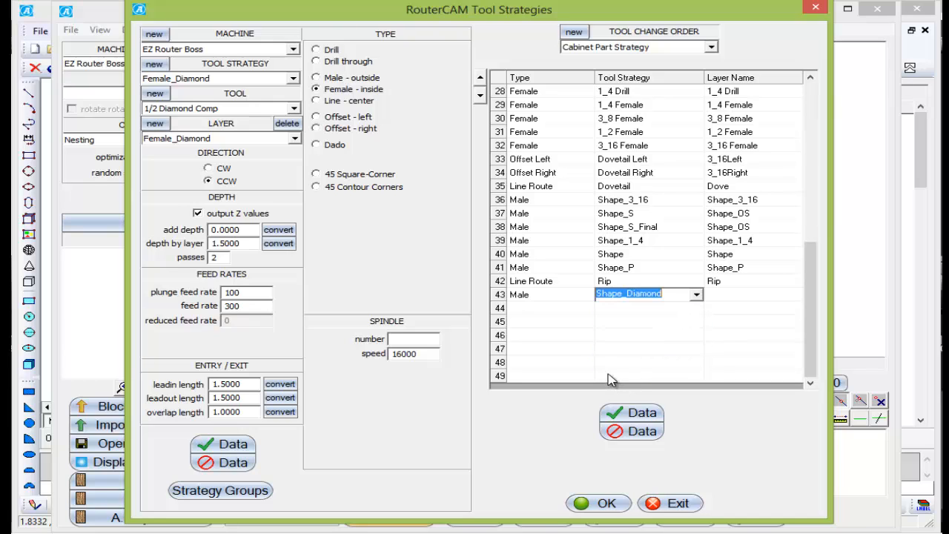
pyautogui.click(497, 296)
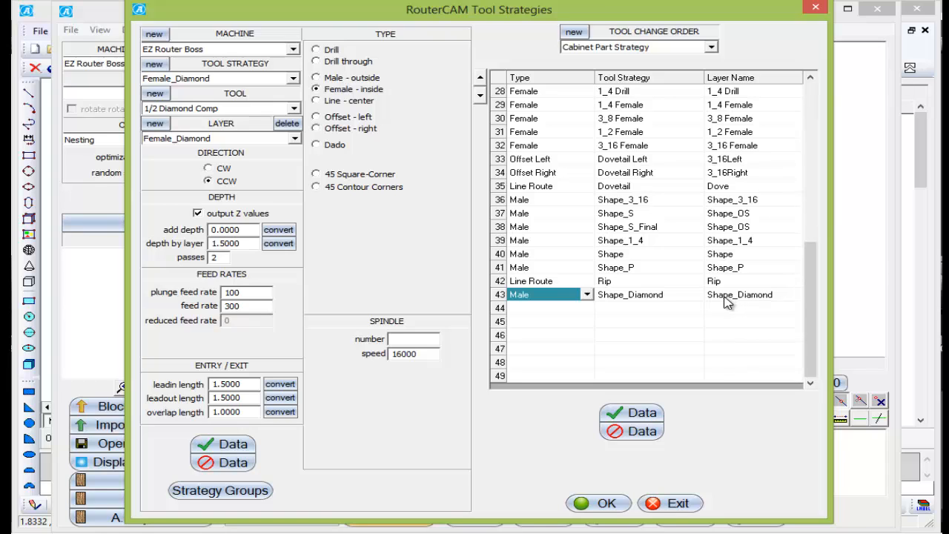
# Add a Female entry with the Female_Diamond strategy in row 44 of the Cabinet Part Strategy tool change order.
pyautogui.click(582, 308)
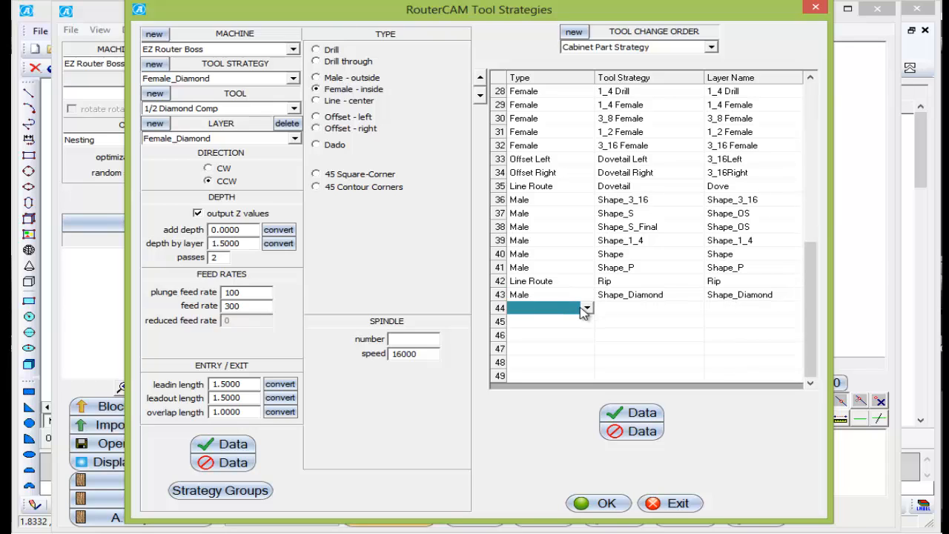
pyautogui.click(586, 309)
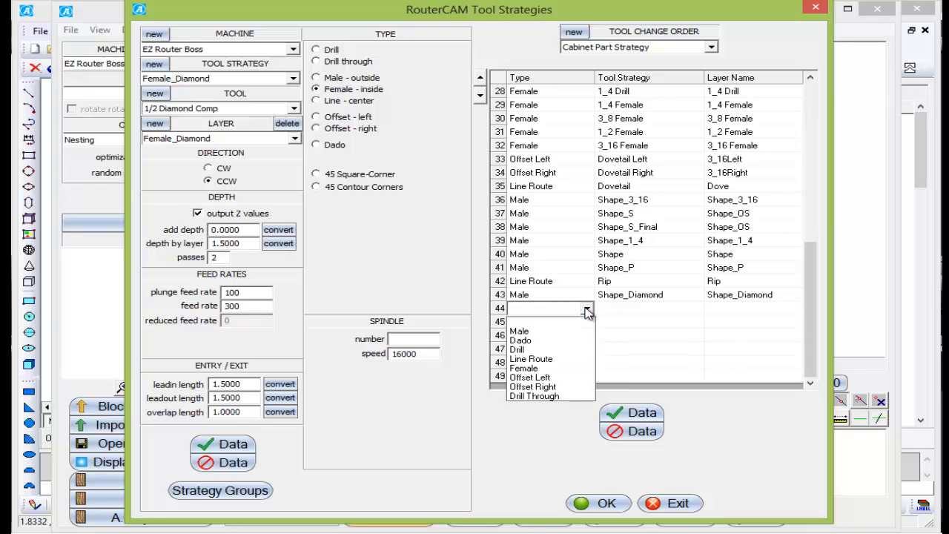
pyautogui.click(541, 368)
pyautogui.click(645, 310)
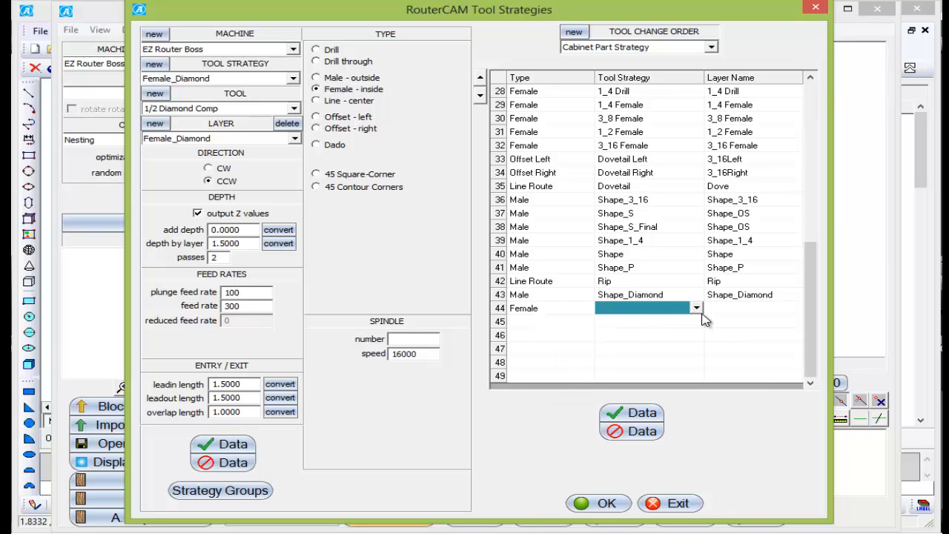
pyautogui.click(696, 309)
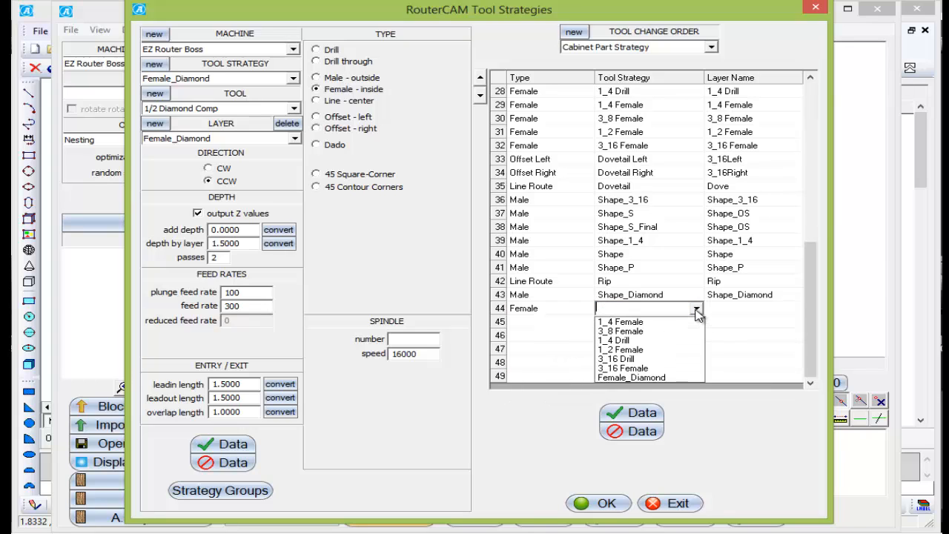
pyautogui.click(645, 378)
# Move the Female_Diamond entry up the tool change order to row 33, directly below the 3_16 Female entry.
pyautogui.click(496, 311)
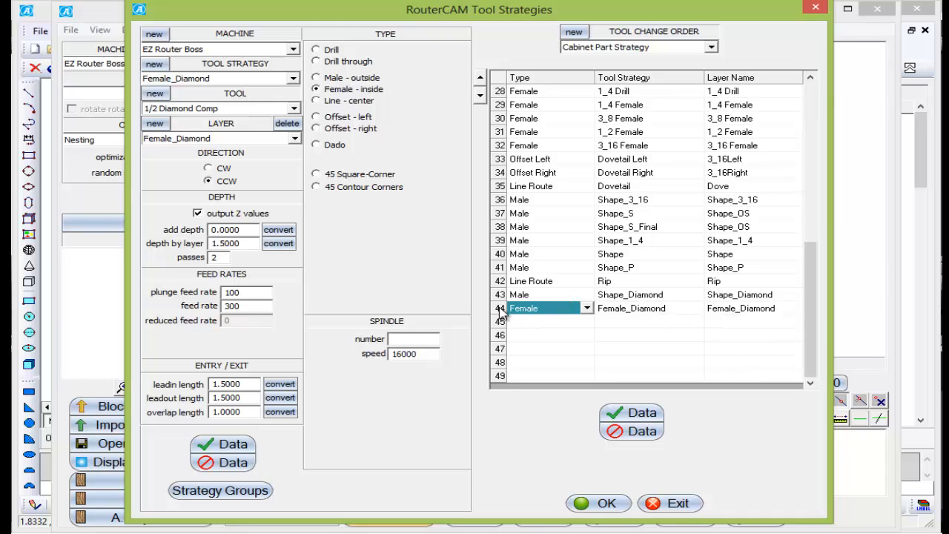
pyautogui.click(479, 80)
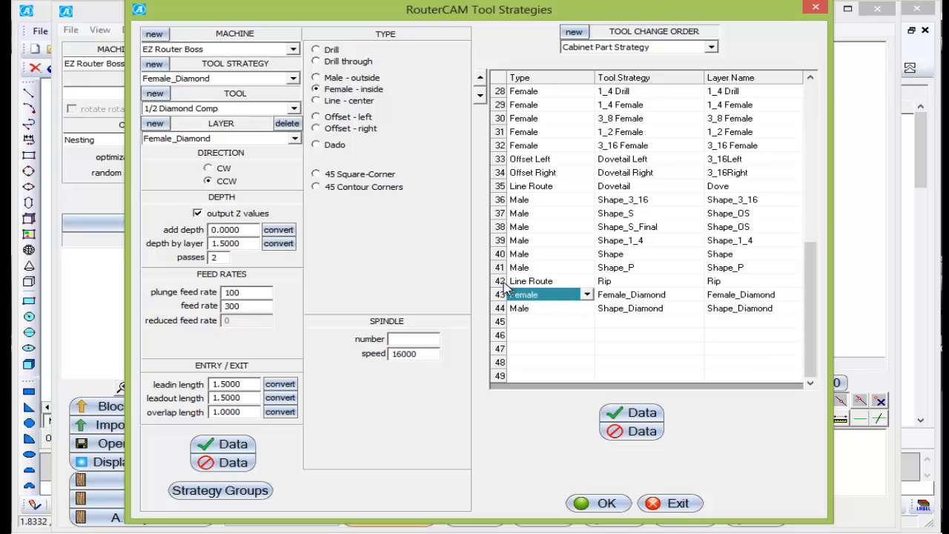
pyautogui.click(481, 78)
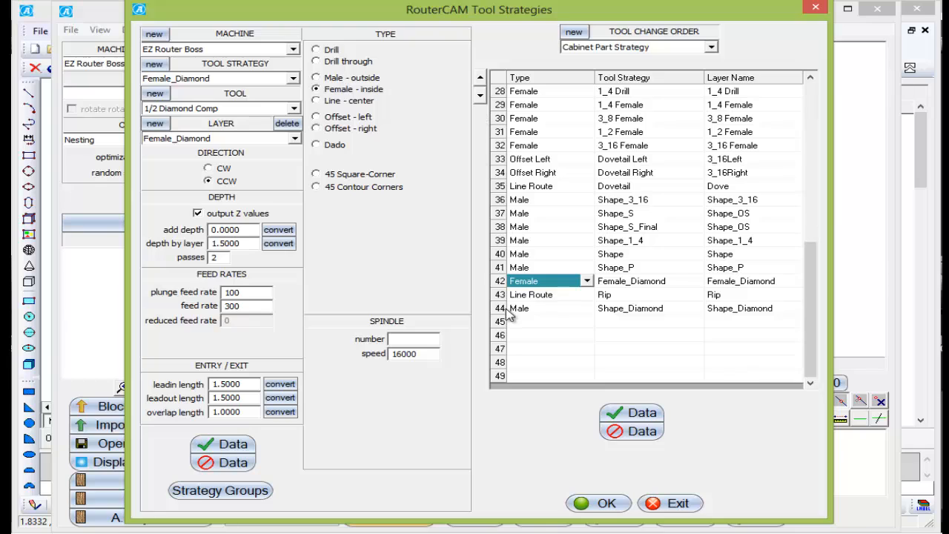
pyautogui.click(480, 79)
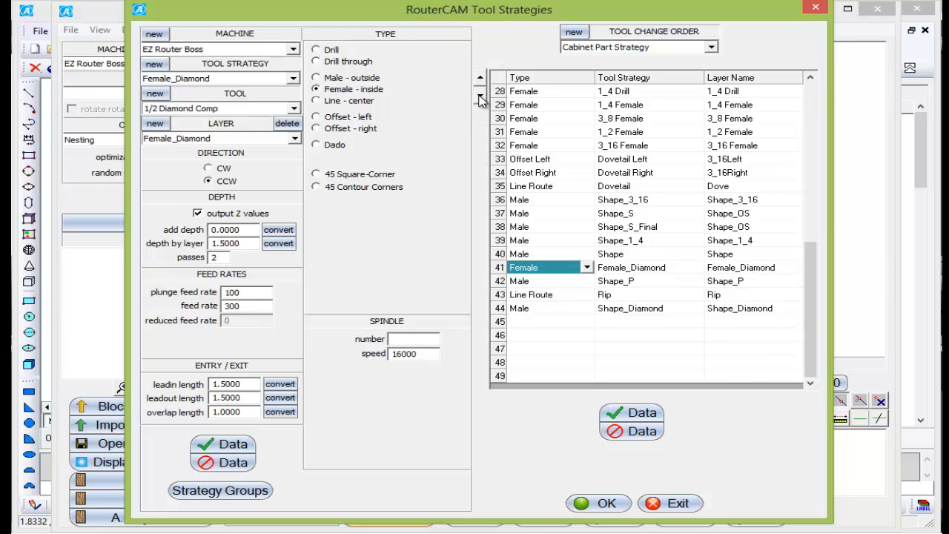
pyautogui.click(480, 96)
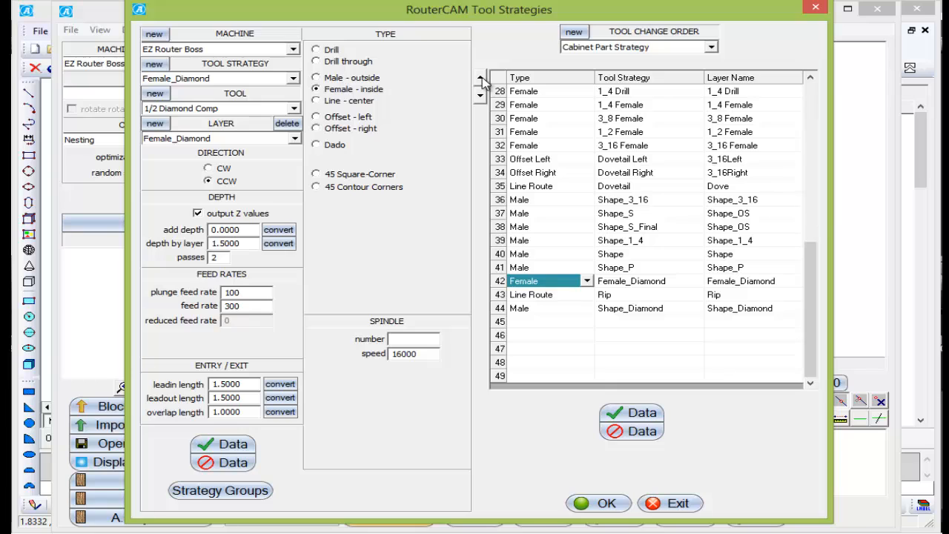
pyautogui.click(480, 79)
pyautogui.click(480, 78)
pyautogui.click(480, 78)
pyautogui.click(480, 78)
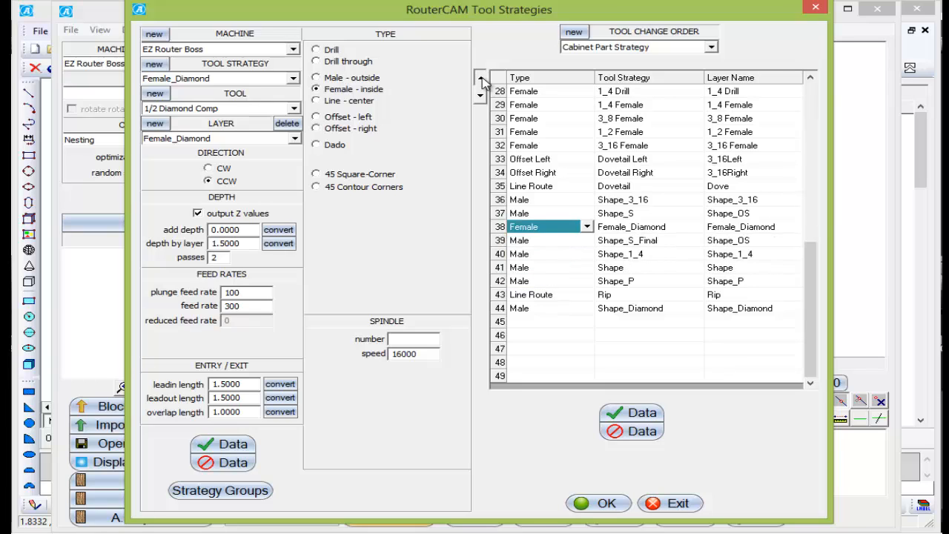
pyautogui.click(480, 79)
pyautogui.click(481, 79)
pyautogui.click(480, 79)
pyautogui.click(480, 79)
pyautogui.click(480, 79)
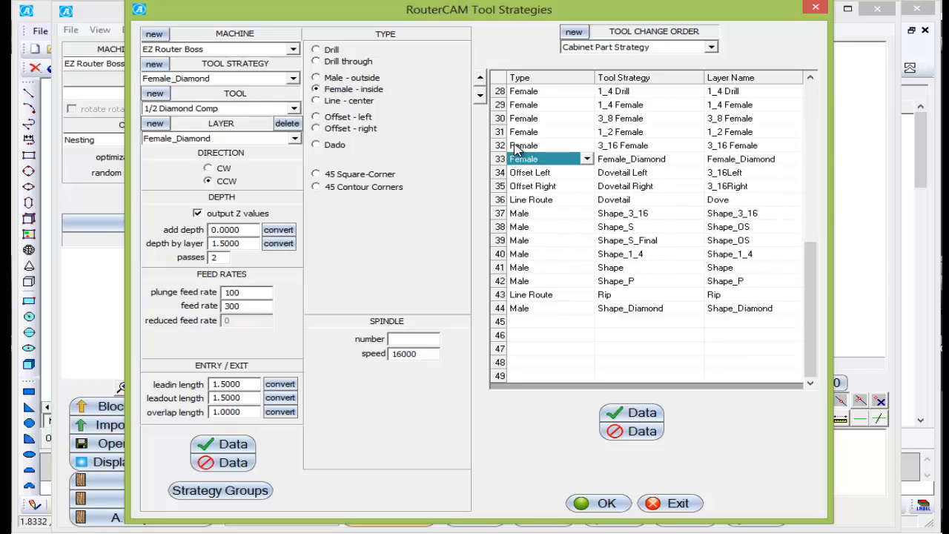
# Move the Male Shape_Diamond entry up to row 43, above Rip, and save the tool change order, closing the tool strategies.
pyautogui.click(503, 310)
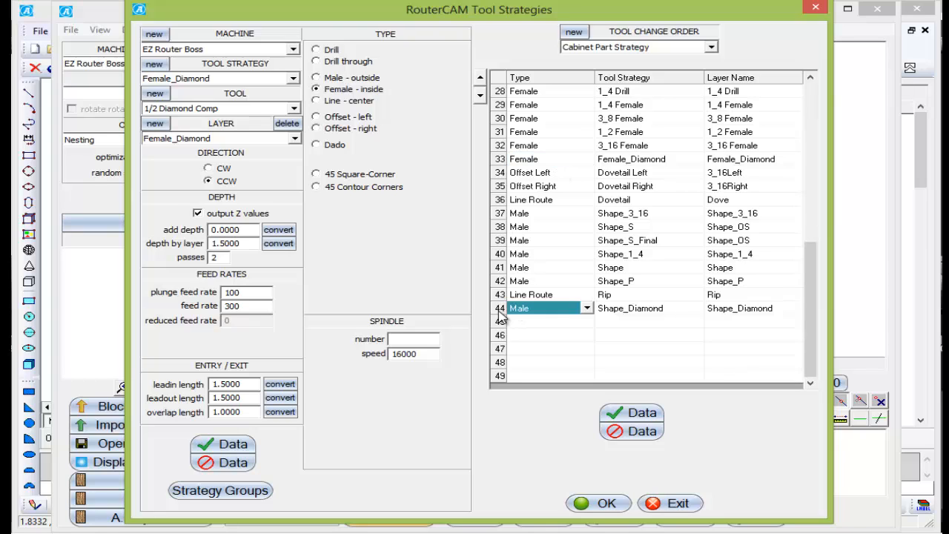
pyautogui.click(480, 79)
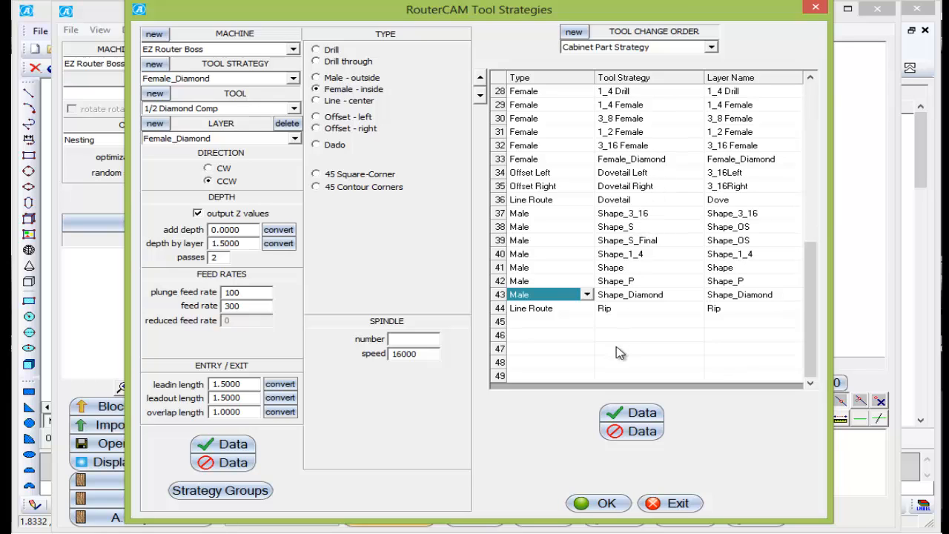
pyautogui.click(634, 417)
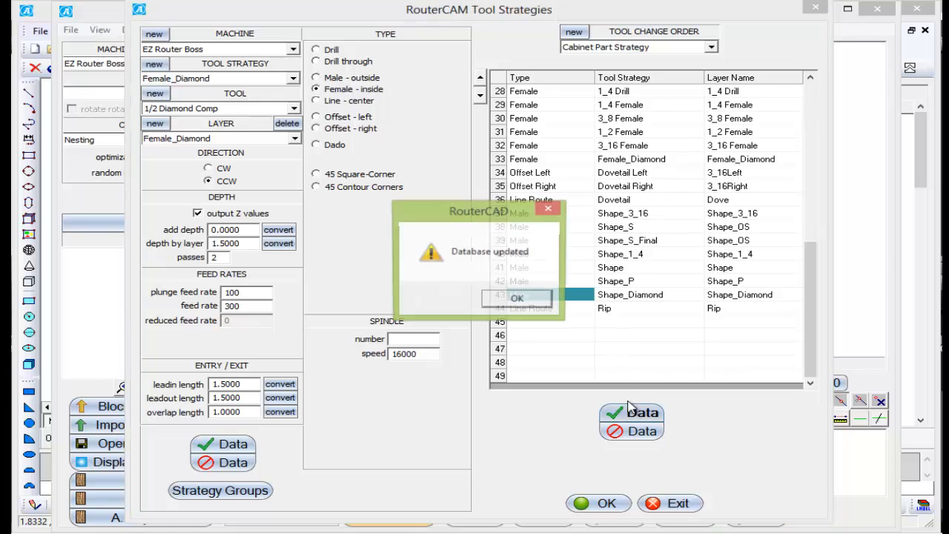
pyautogui.click(515, 300)
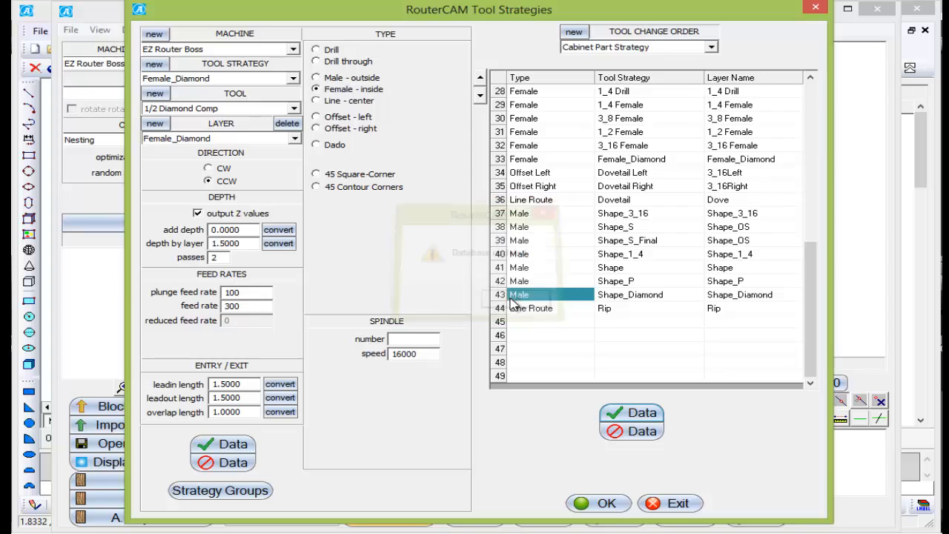
pyautogui.click(601, 504)
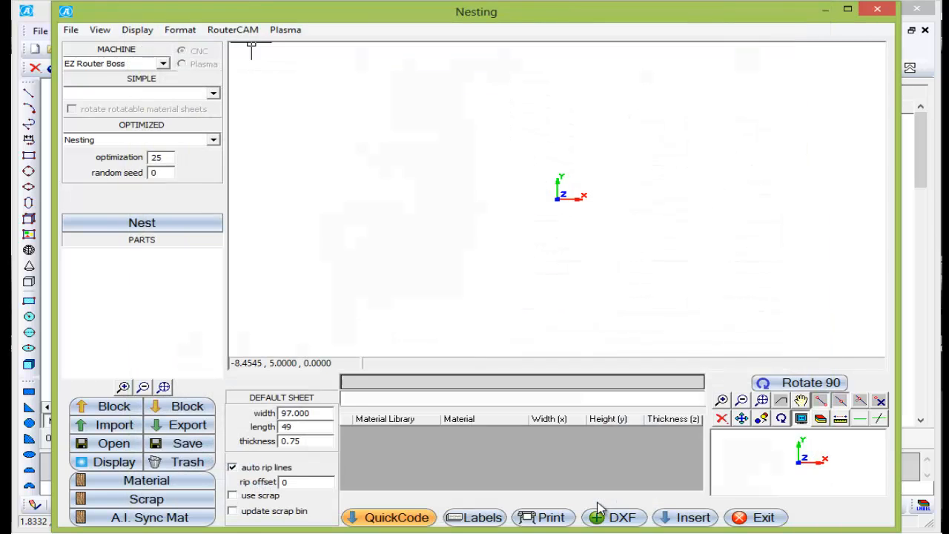